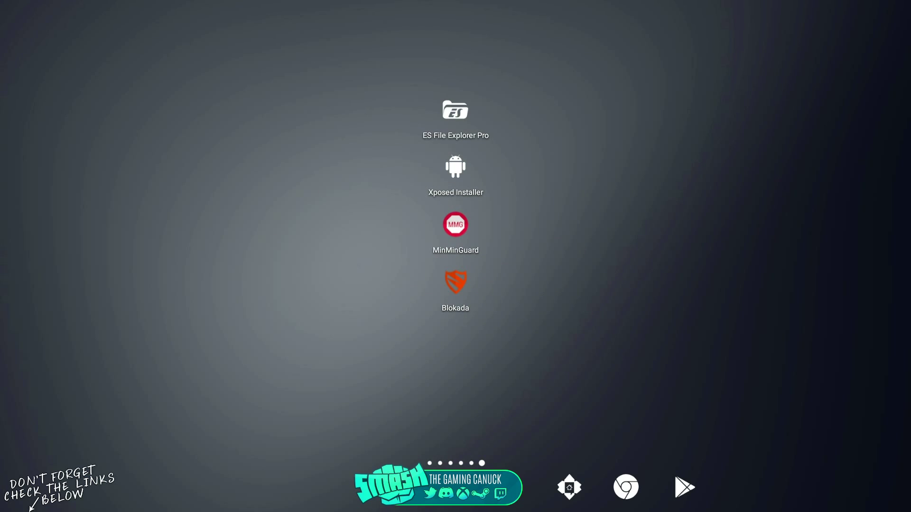
- Open Chrome on the XDA forum thread for the Super User Mode X Xposed module
click(627, 492)
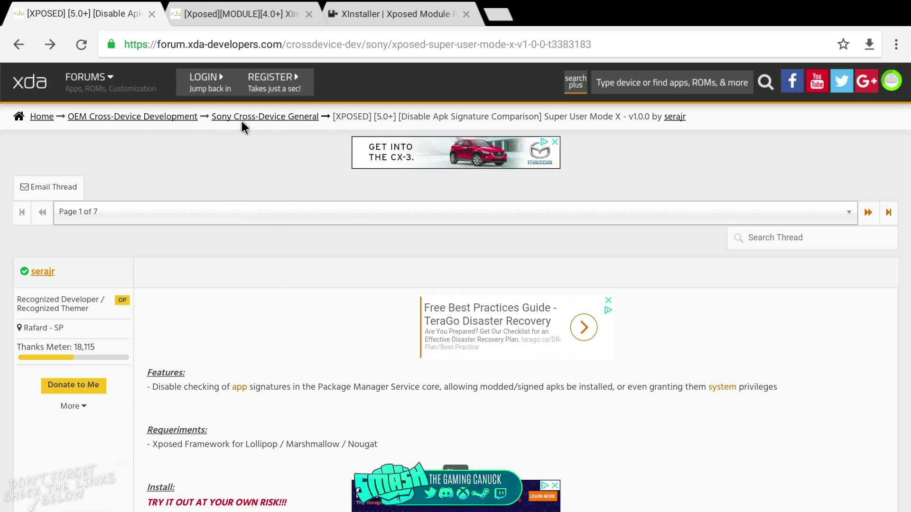
- Scroll the Super User Mode X post toward its attached apks, then switch to the XInstaller thread
scroll(309, 284, down, 4)
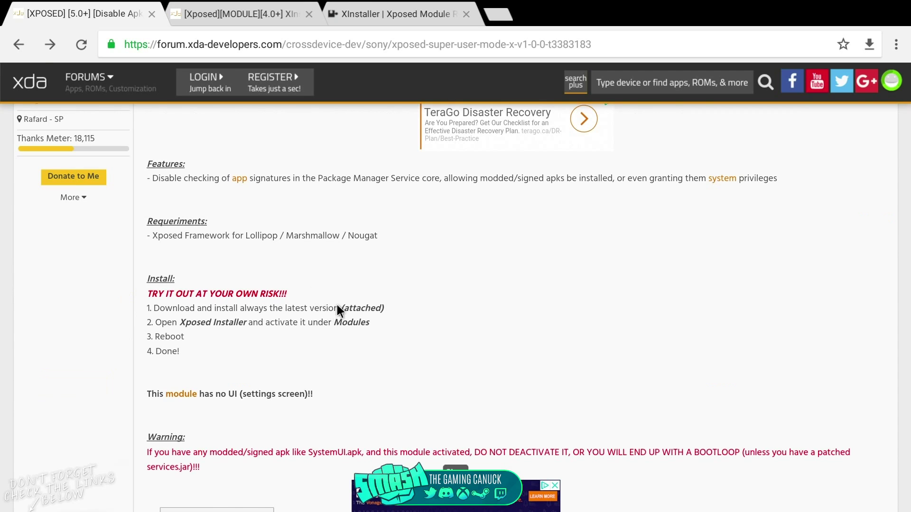
scroll(337, 304, down, 5)
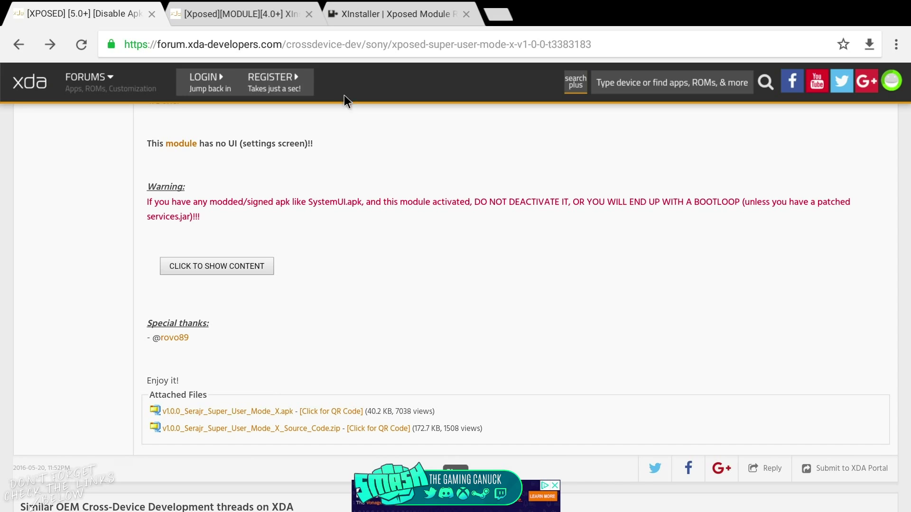
click(257, 14)
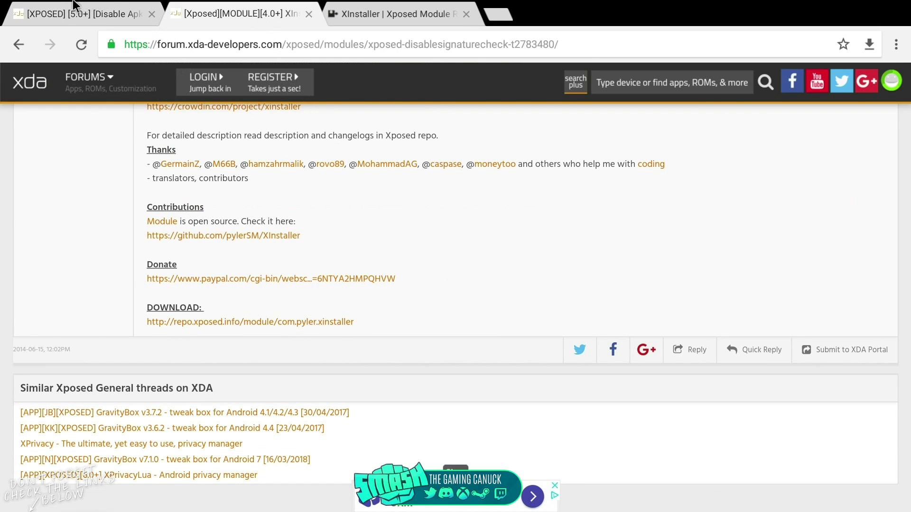
click(77, 19)
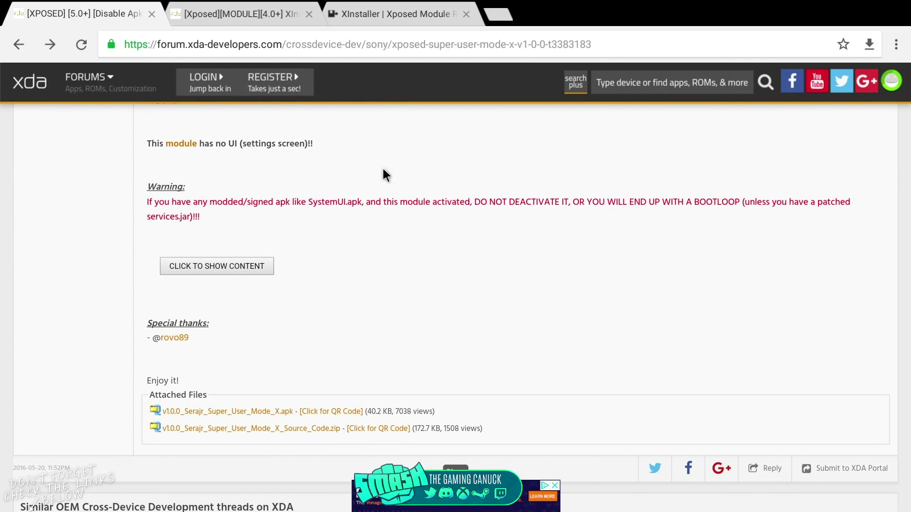
click(227, 14)
scroll(420, 268, up, 1)
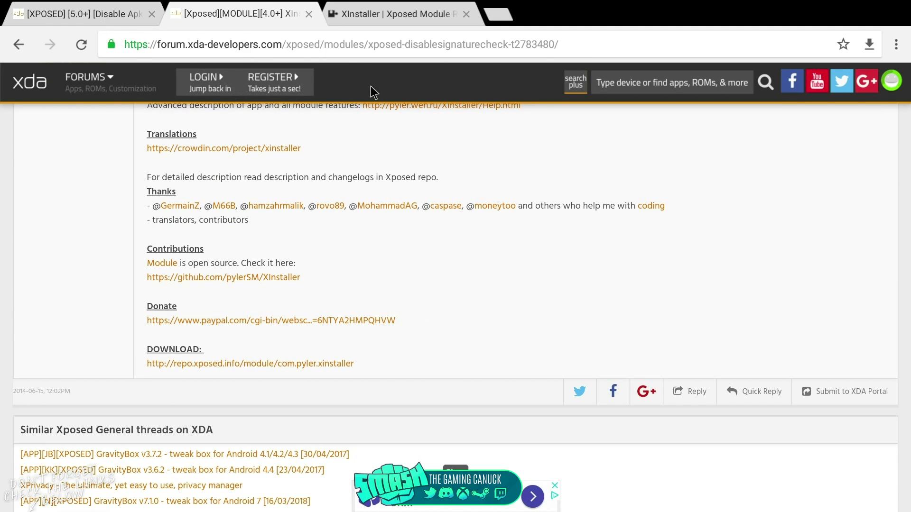
scroll(402, 275, up, 6)
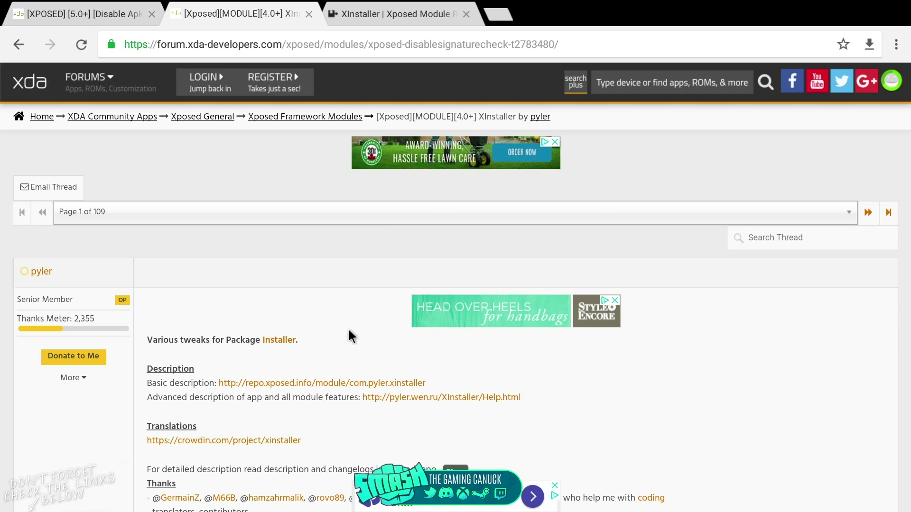
scroll(312, 317, down, 2)
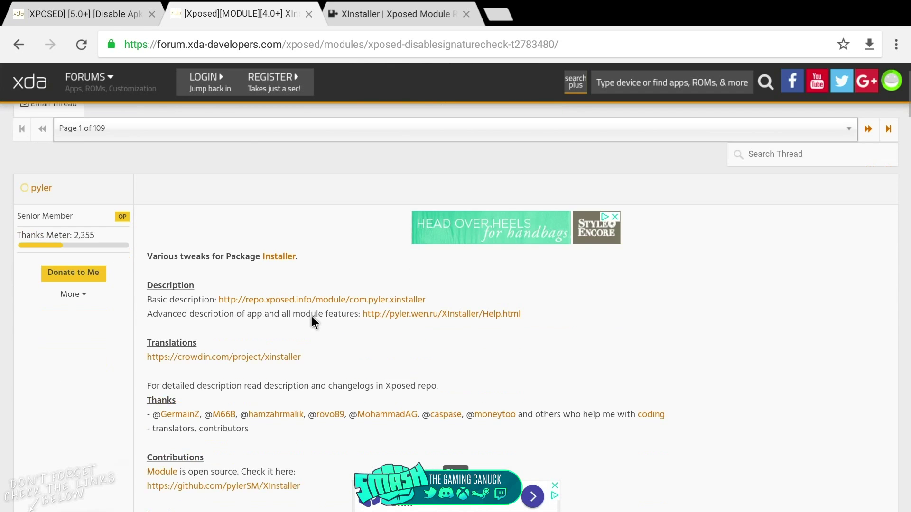
click(109, 13)
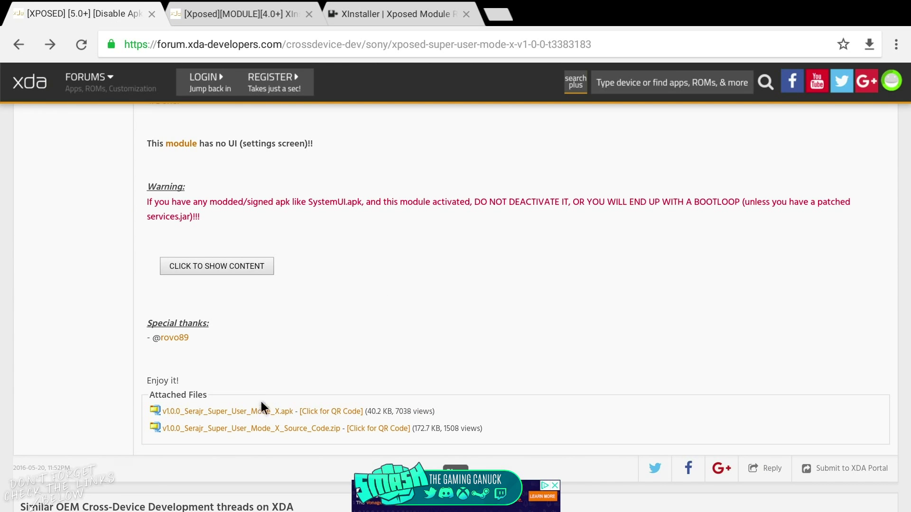
- Go home, launch Xposed Installer and open the XInstaller module's settings from Modules
click(561, 496)
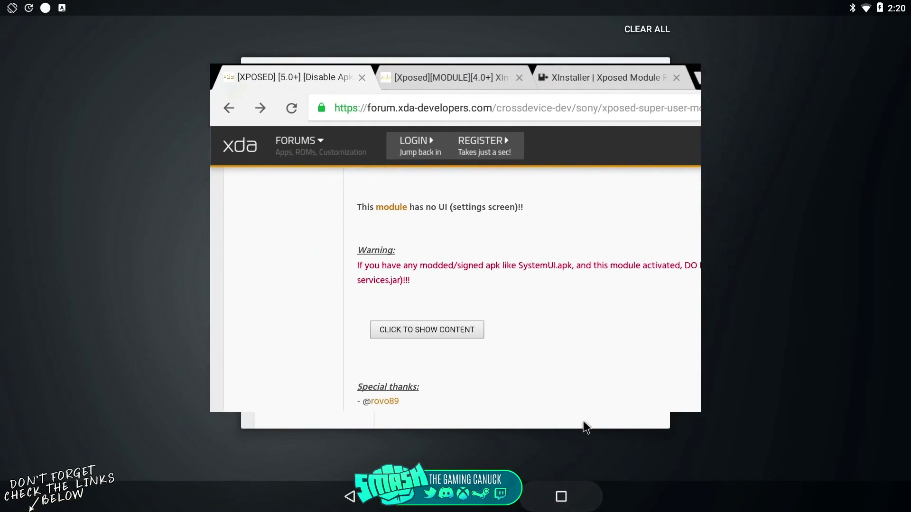
click(850, 197)
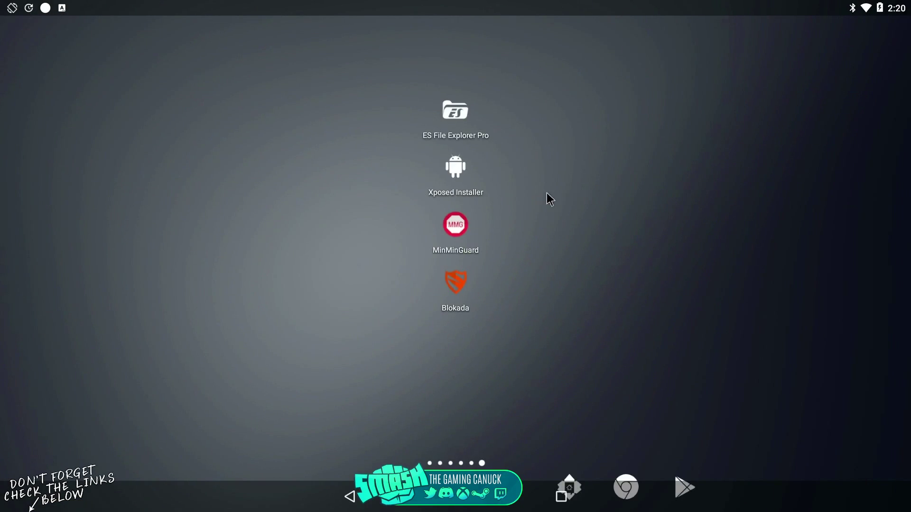
click(456, 167)
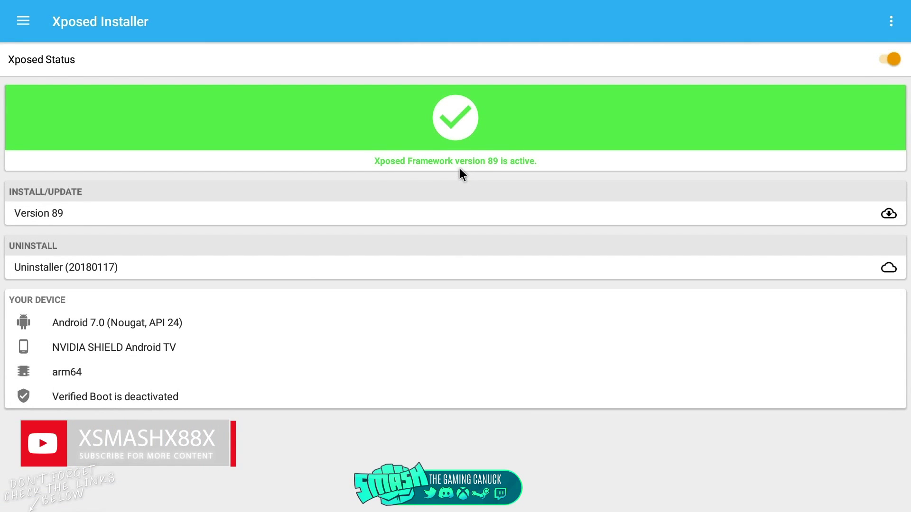
click(27, 21)
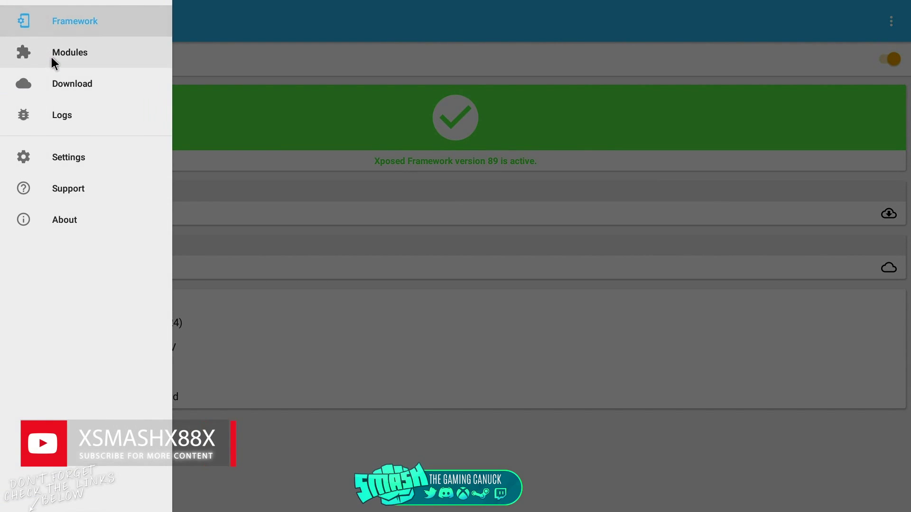
click(70, 53)
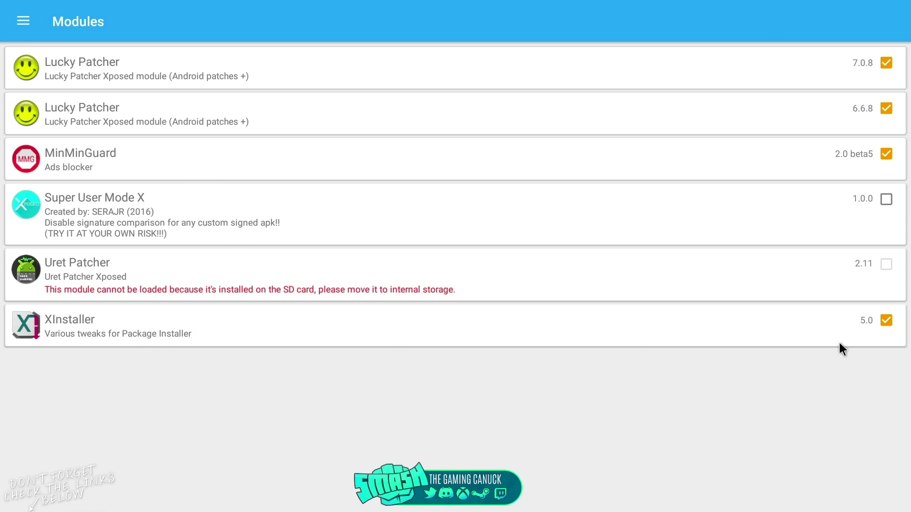
click(256, 336)
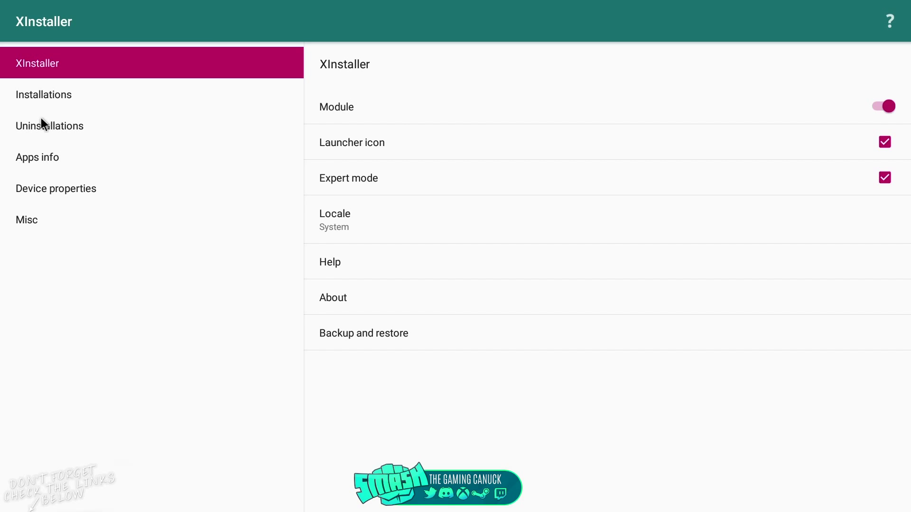
- Browse XInstaller's Installations, Uninstallations, Apps info and Device properties pages, ending on Misc
click(76, 95)
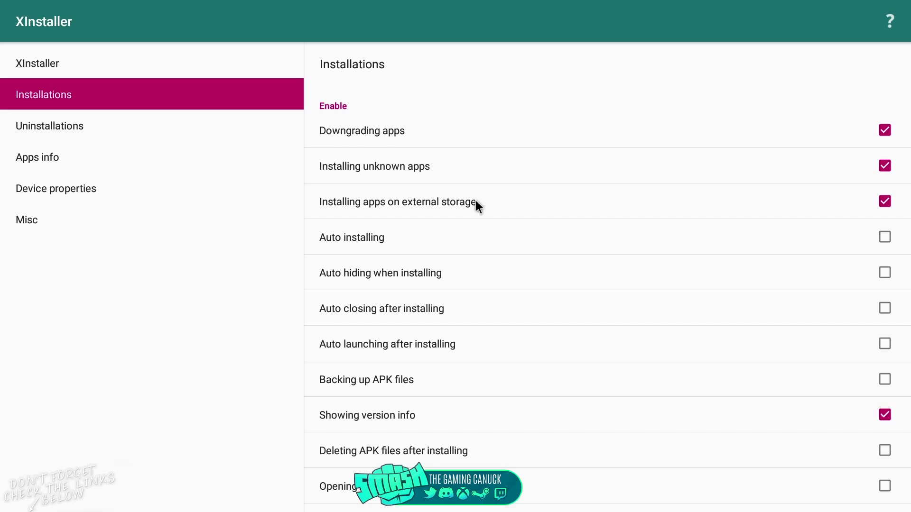
scroll(476, 200, down, 5)
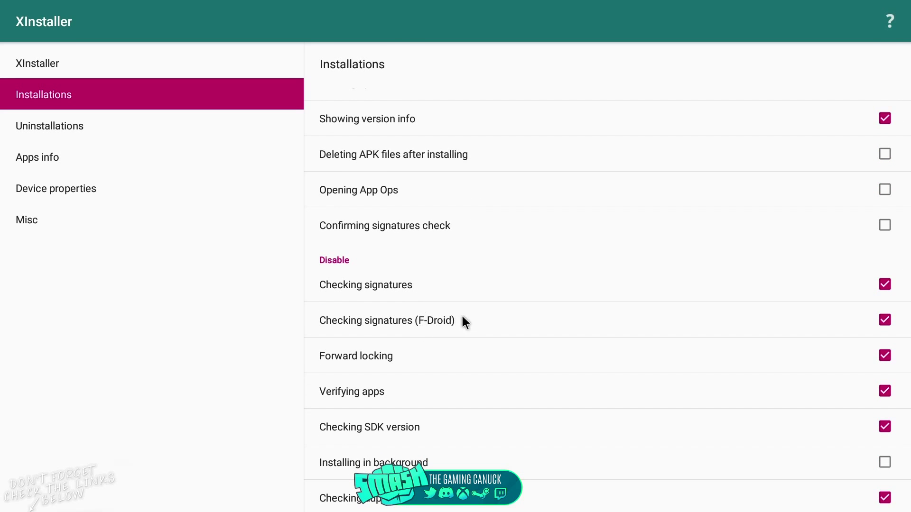
scroll(464, 327, down, 1)
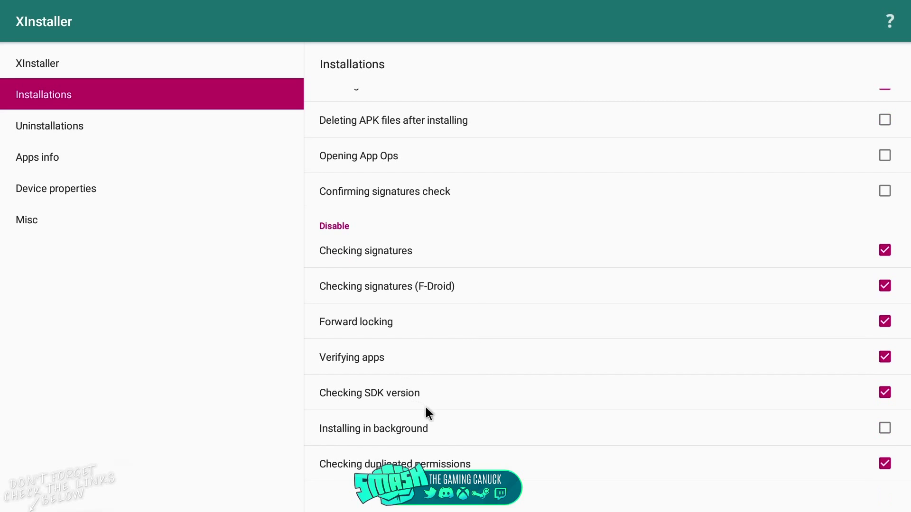
click(99, 126)
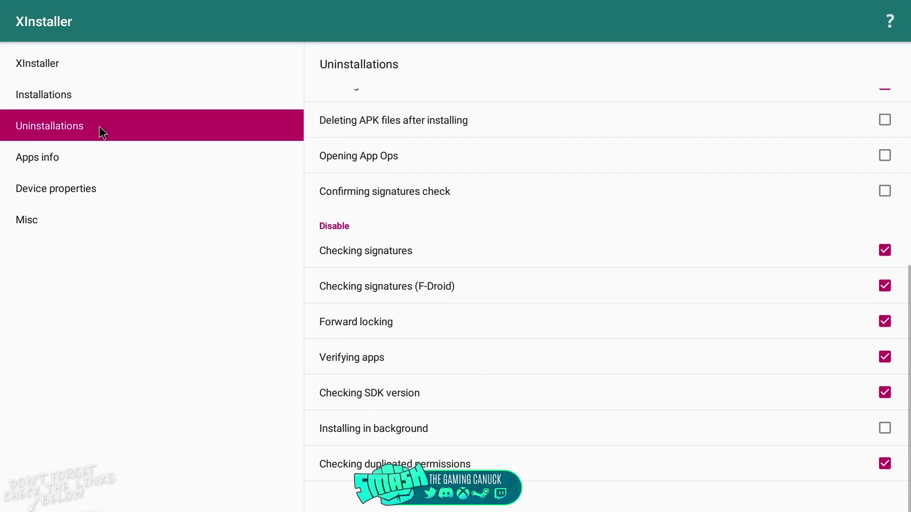
click(124, 165)
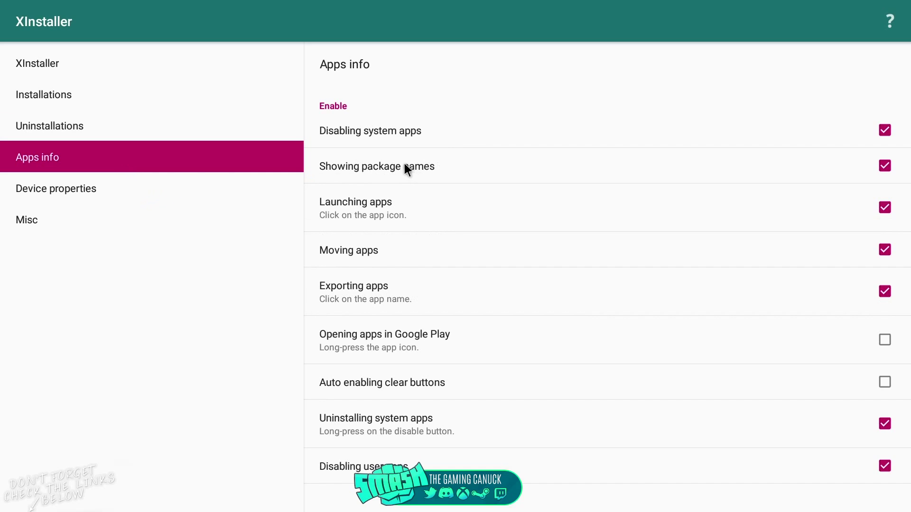
click(75, 182)
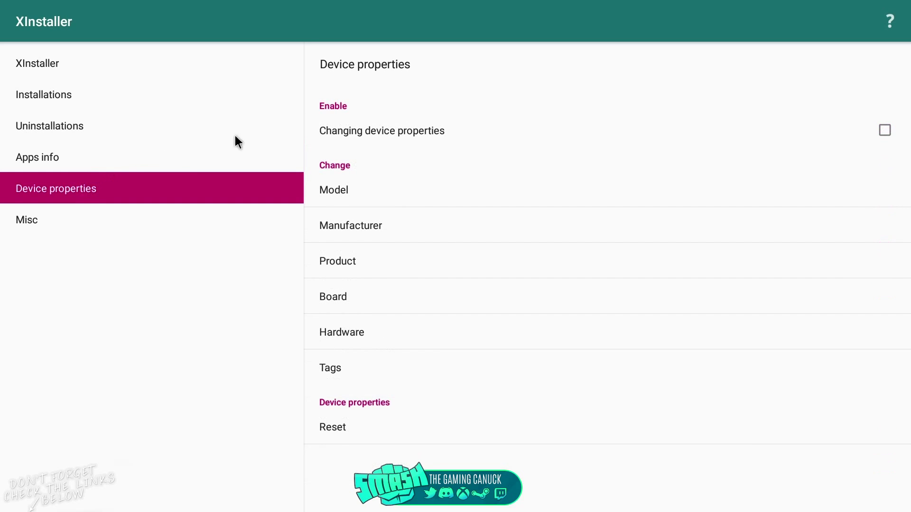
click(93, 230)
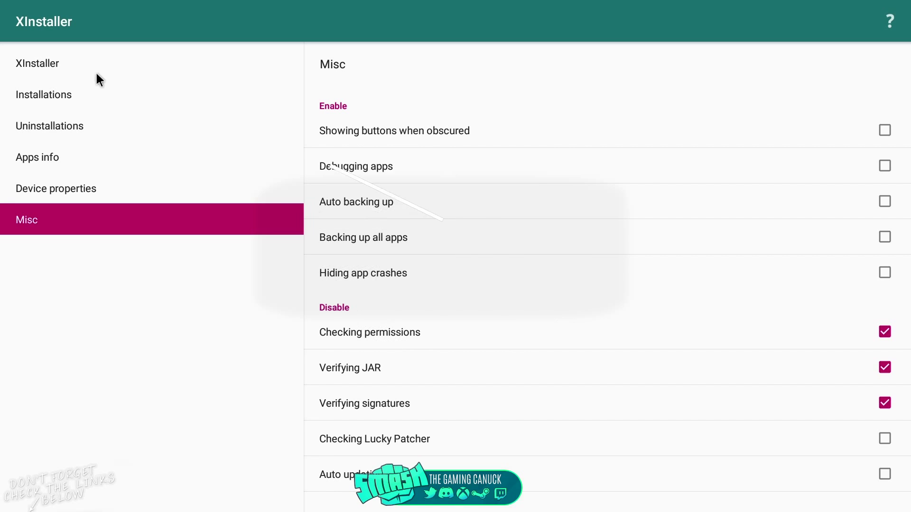
- Switch through recent apps to Xposed Installer's module list, then to ES File Explorer Pro
key(alt+Tab)
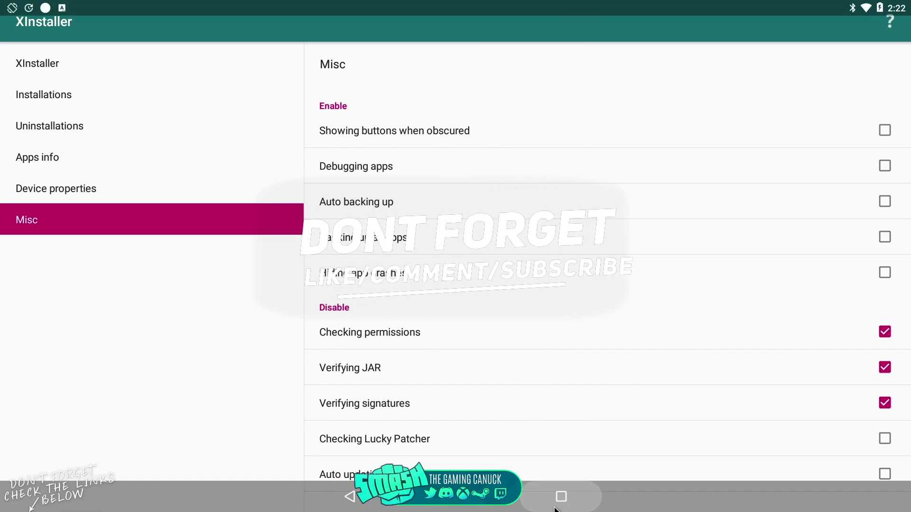
click(537, 350)
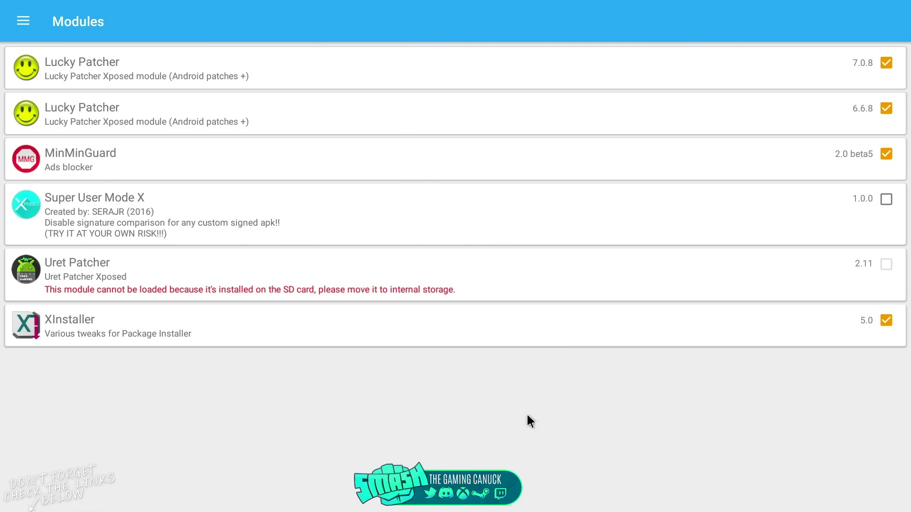
mouse_move(564, 470)
click(561, 496)
scroll(149, 267, up, 5)
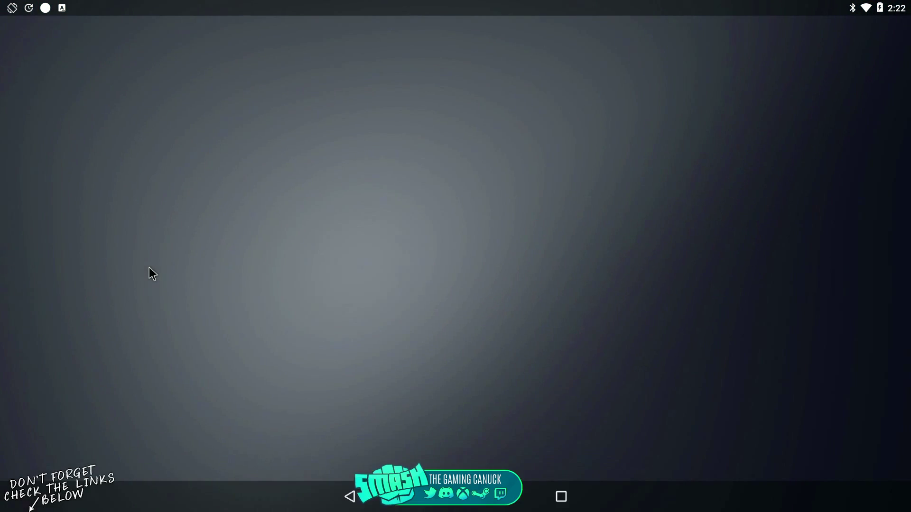
click(466, 121)
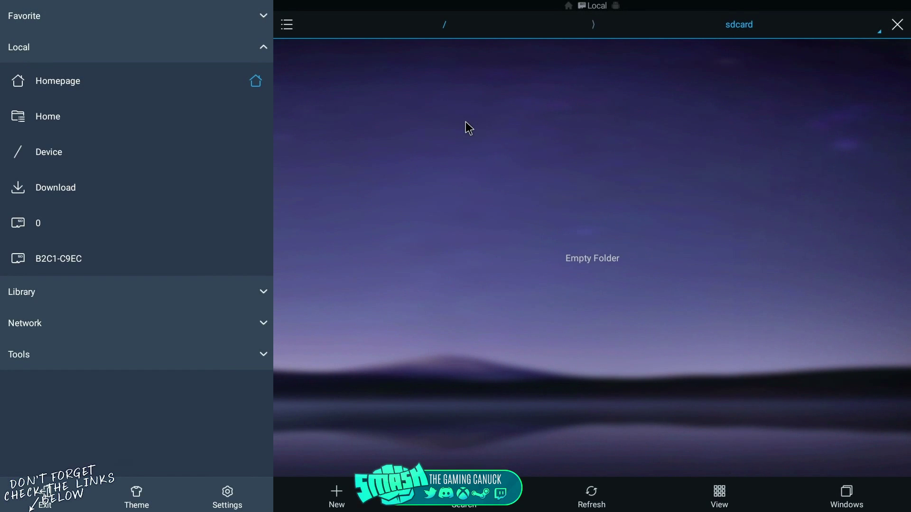
- Try installing the modded Terrarium TV apk from Download via Package installer; dismiss the failure
click(157, 191)
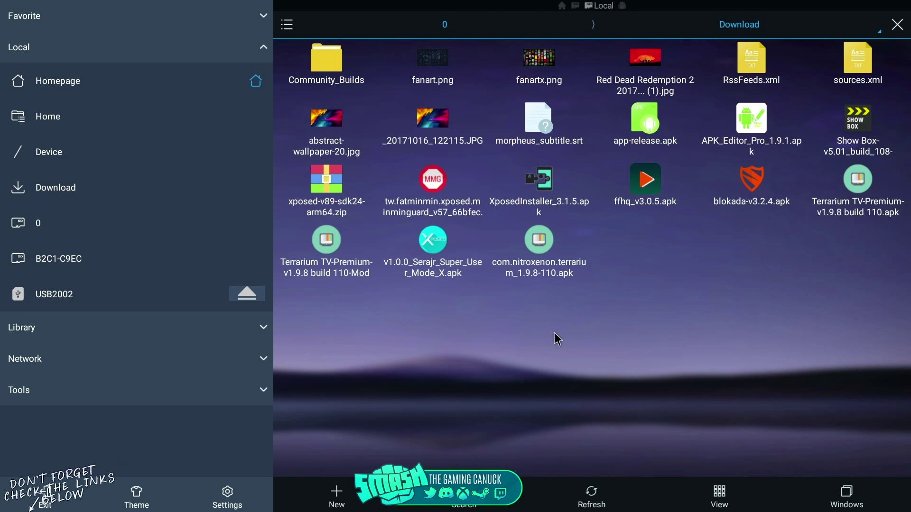
click(336, 263)
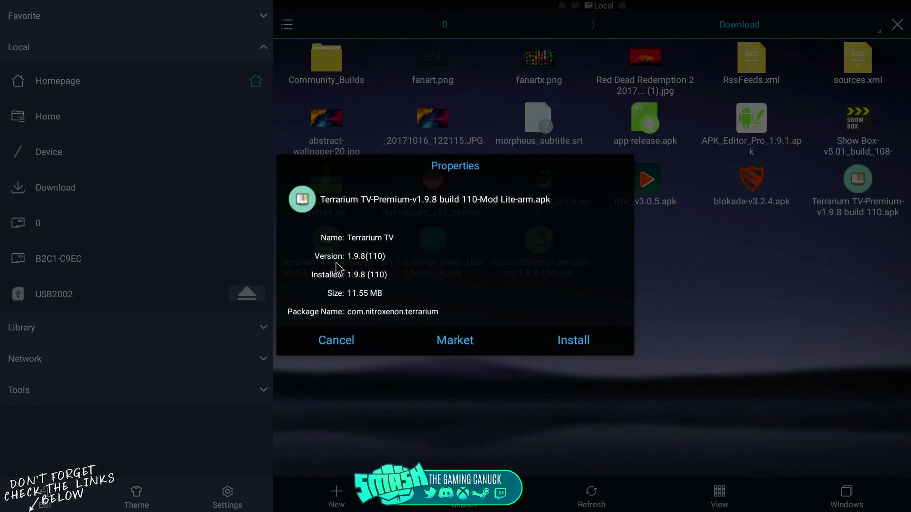
click(571, 346)
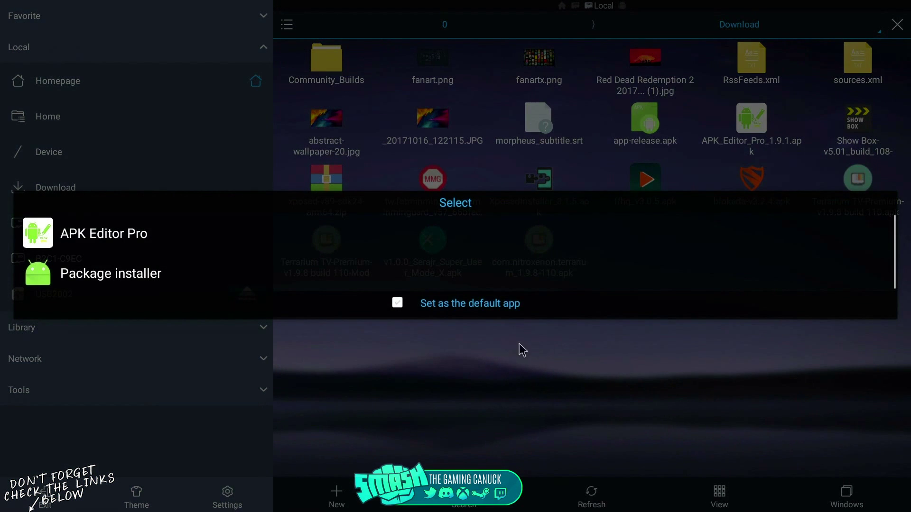
click(221, 279)
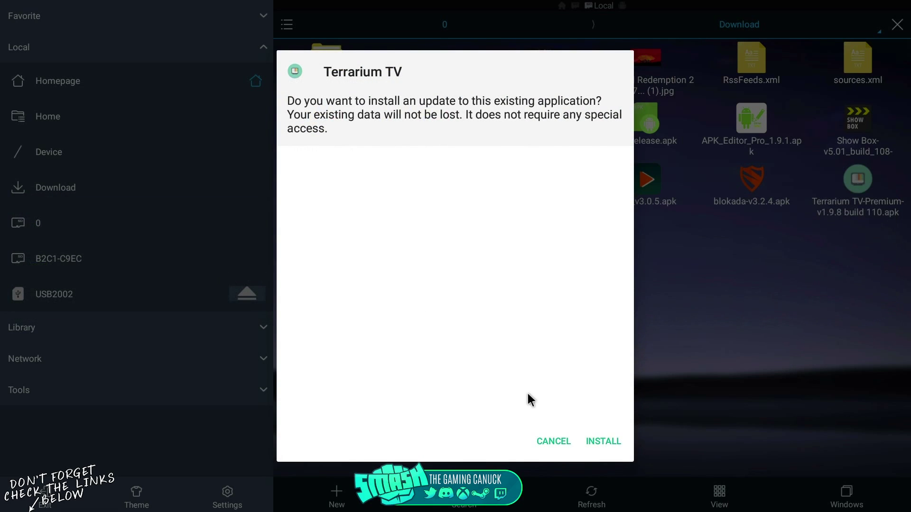
click(602, 451)
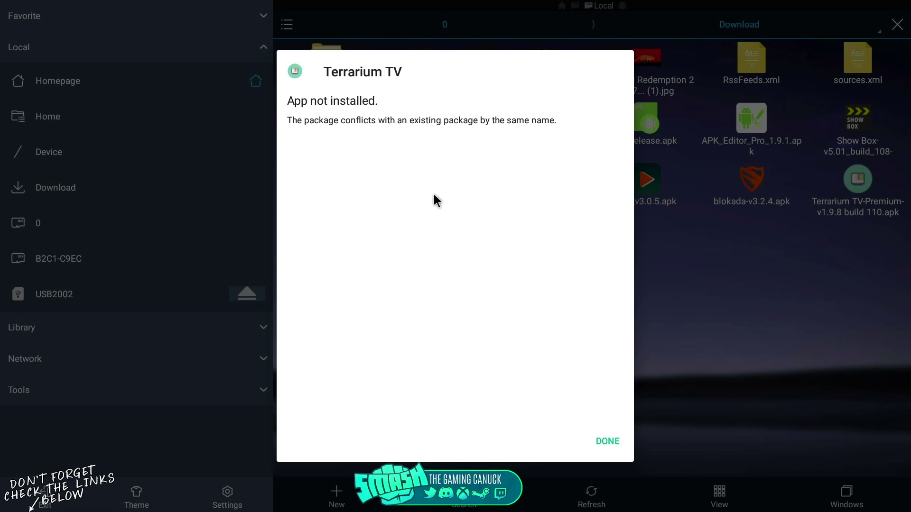
click(615, 440)
- Try installing the regular Terrarium TV apk via Package installer; it also fails, dismiss it
click(846, 203)
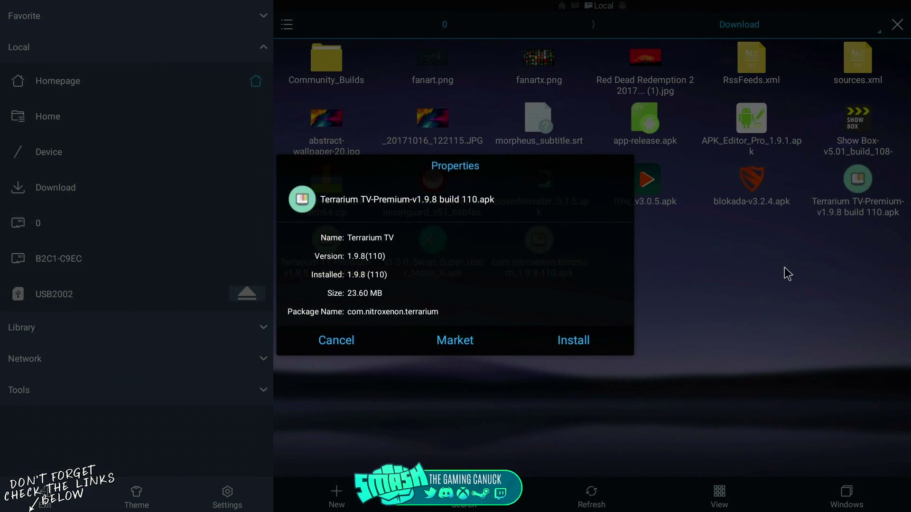
click(572, 338)
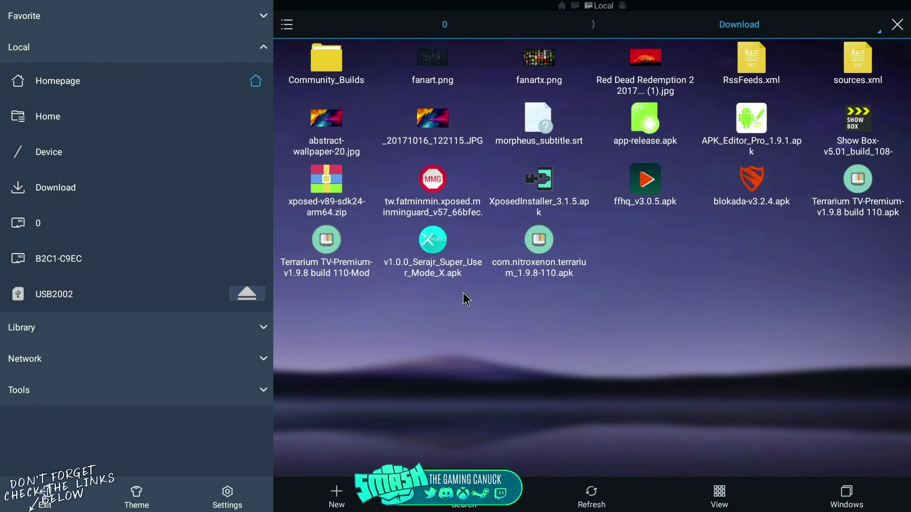
click(854, 193)
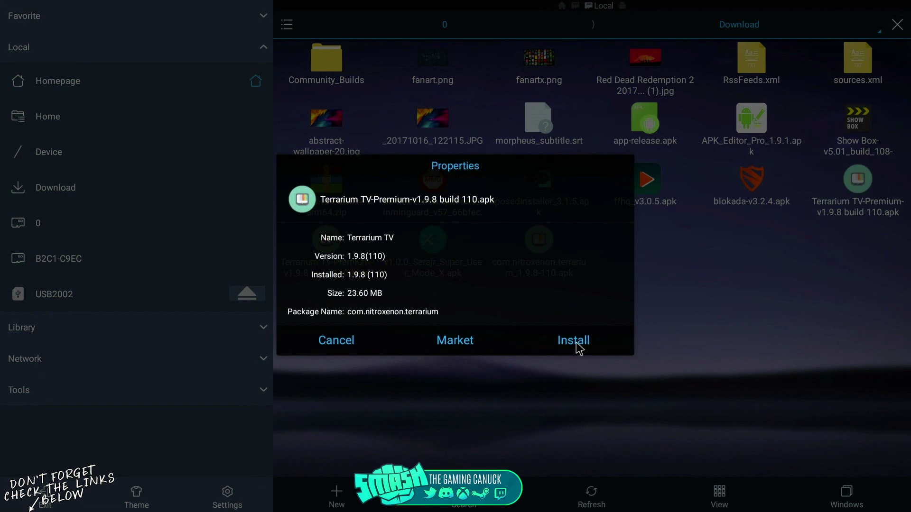
click(575, 343)
click(204, 269)
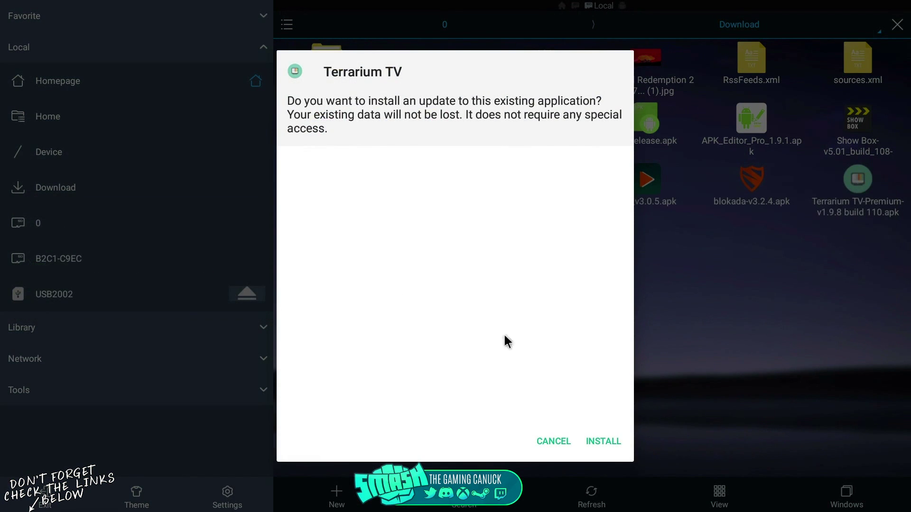
click(615, 437)
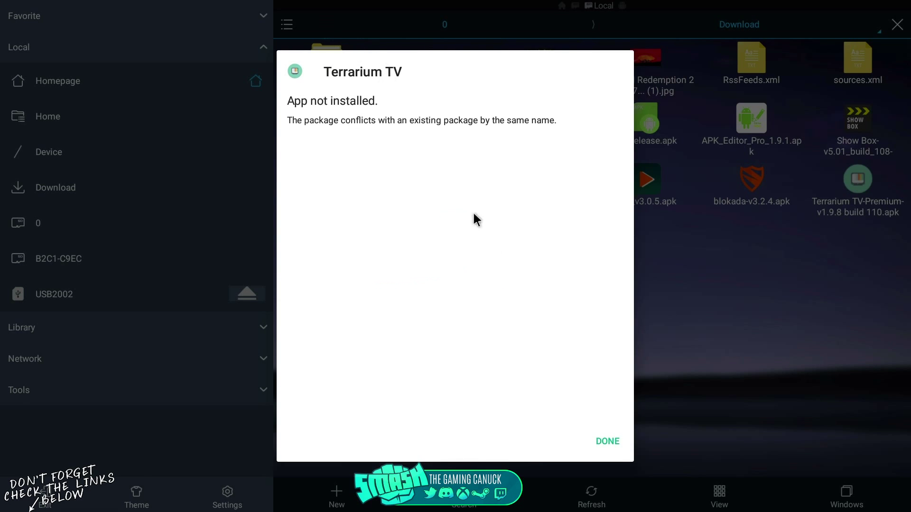
click(607, 440)
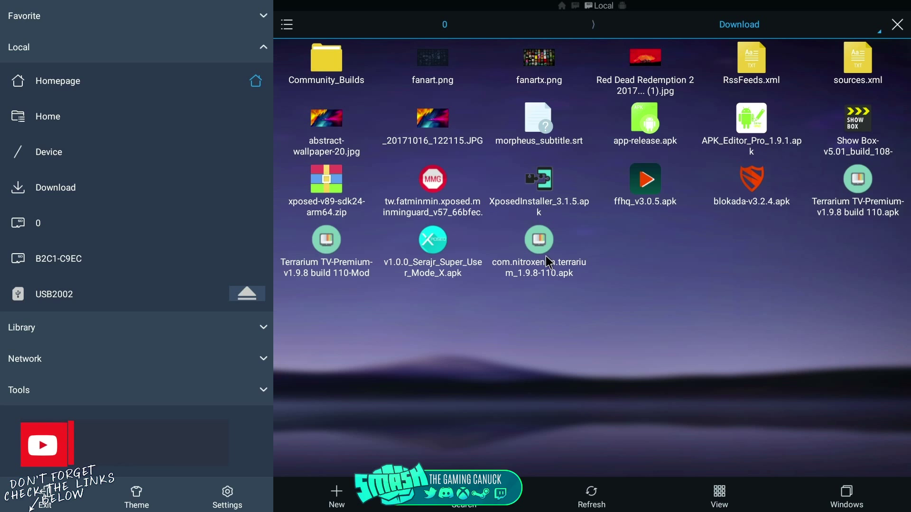
- Tick the Super User Mode X module in Xposed Installer's modules list
click(561, 497)
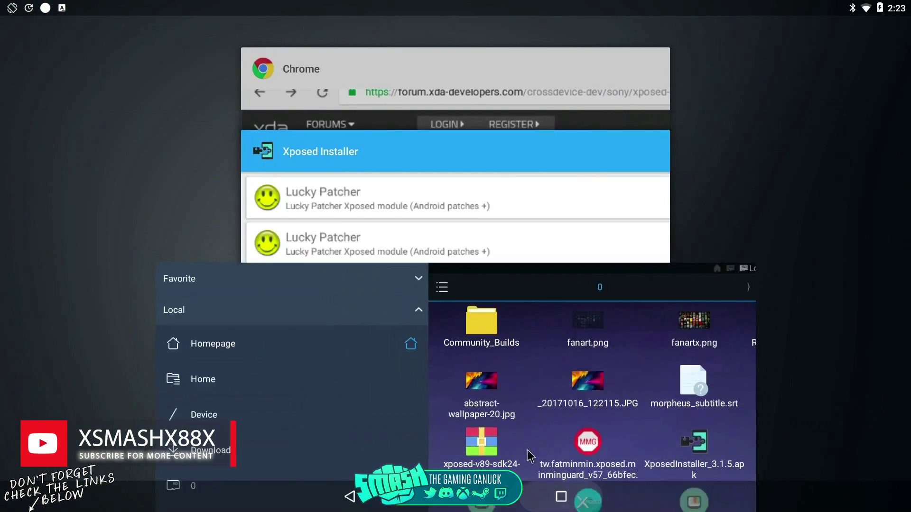
click(397, 275)
click(888, 200)
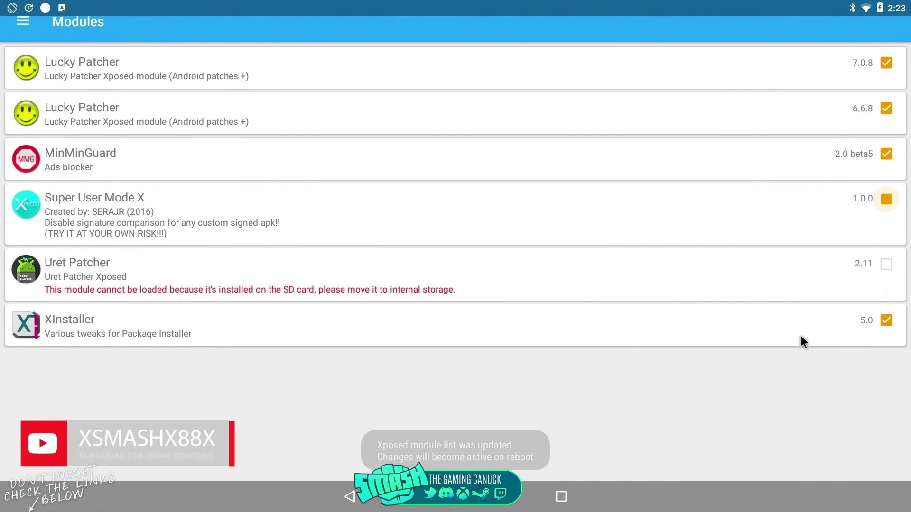
- Return to the launcher home screen, briefly reopening Xposed Installer's module list on the way
right_click(643, 503)
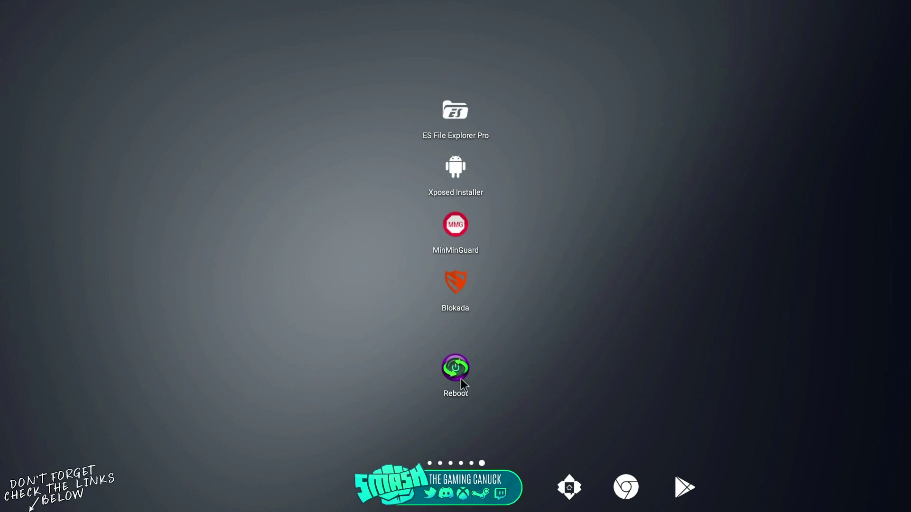
click(450, 172)
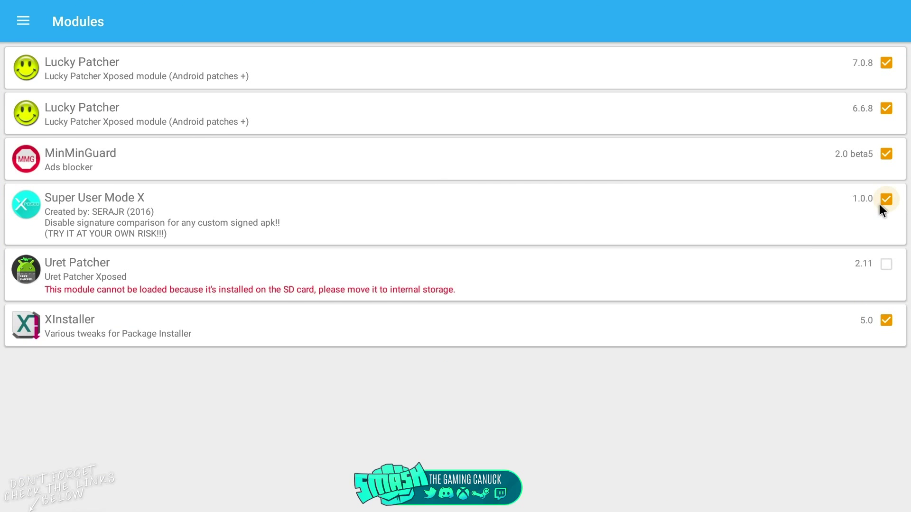
mouse_move(635, 510)
click(564, 495)
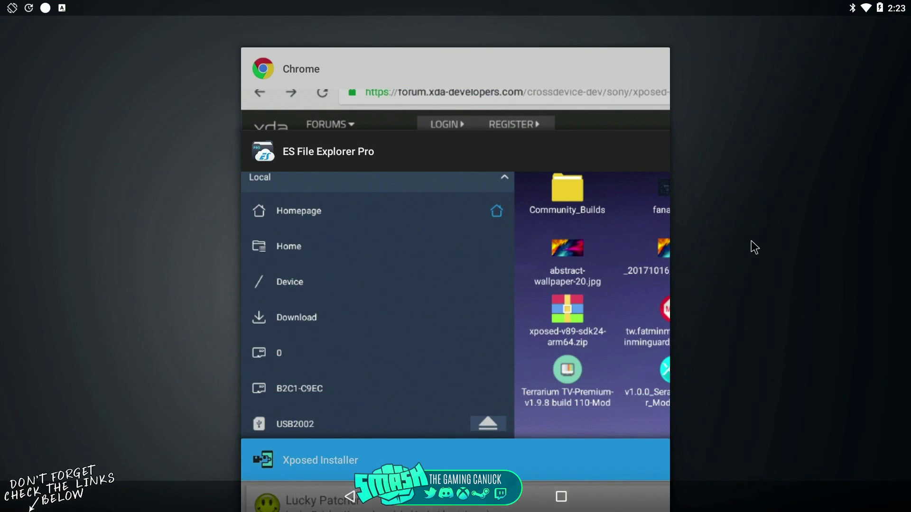
click(660, 289)
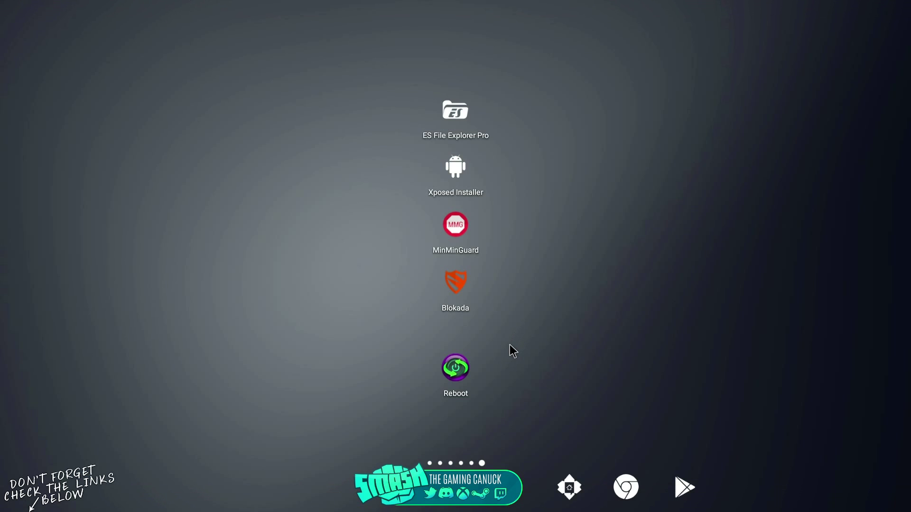
- Restart the device with the Reboot app and scroll the home screen once it boots
click(460, 377)
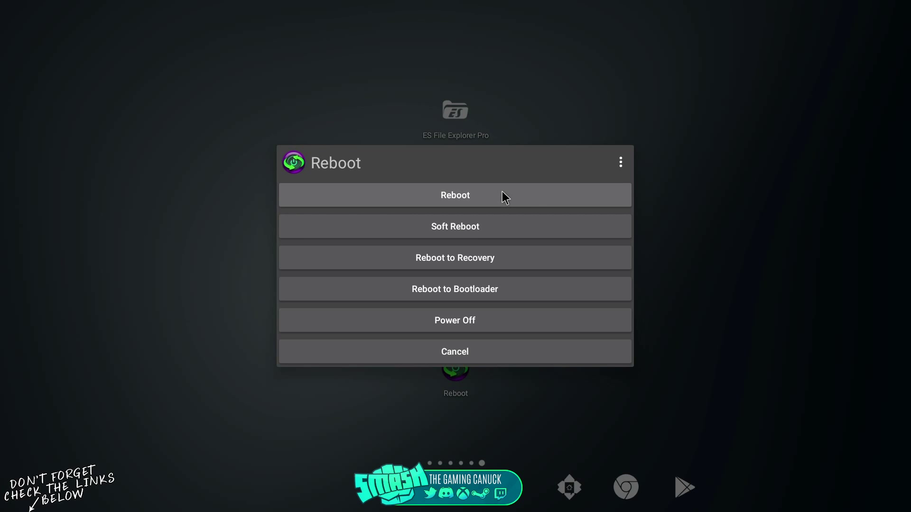
click(503, 196)
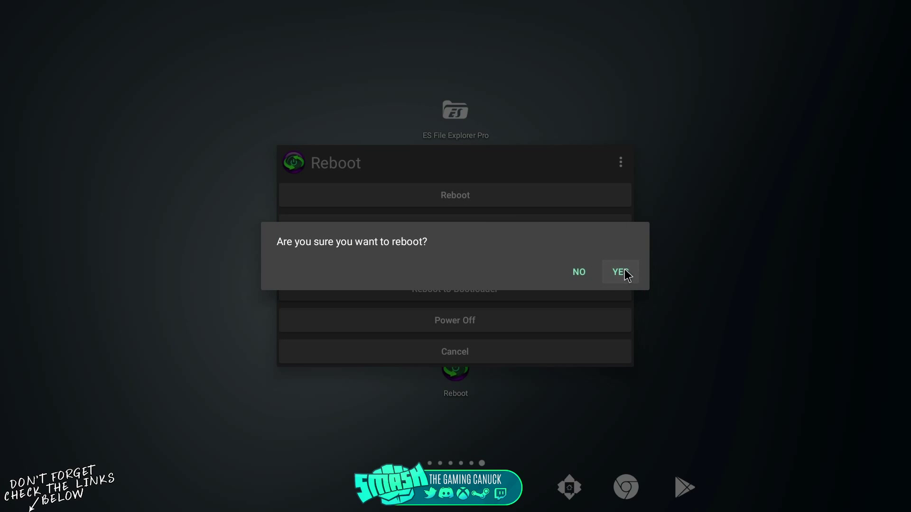
click(621, 272)
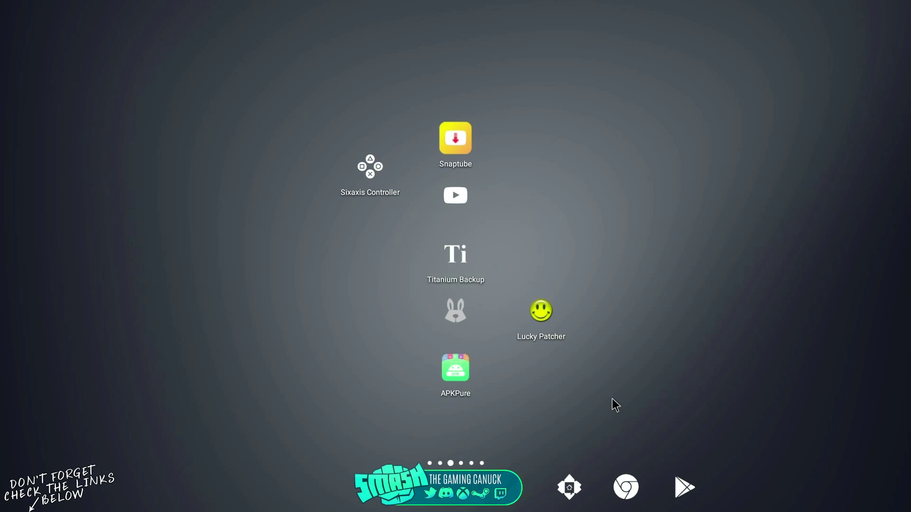
scroll(616, 405, down, 3)
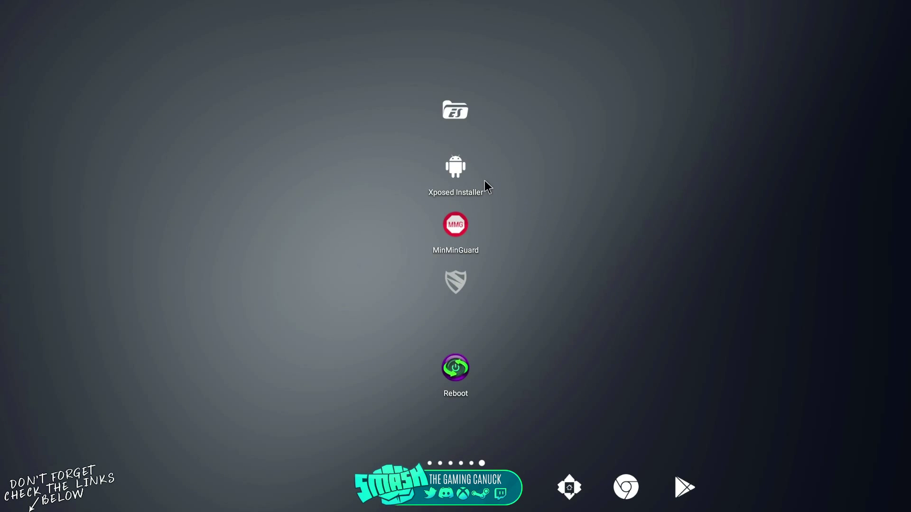
- Check that Super User Mode X is ticked in Xposed Installer's Modules, then switch to ES File Explorer
click(471, 172)
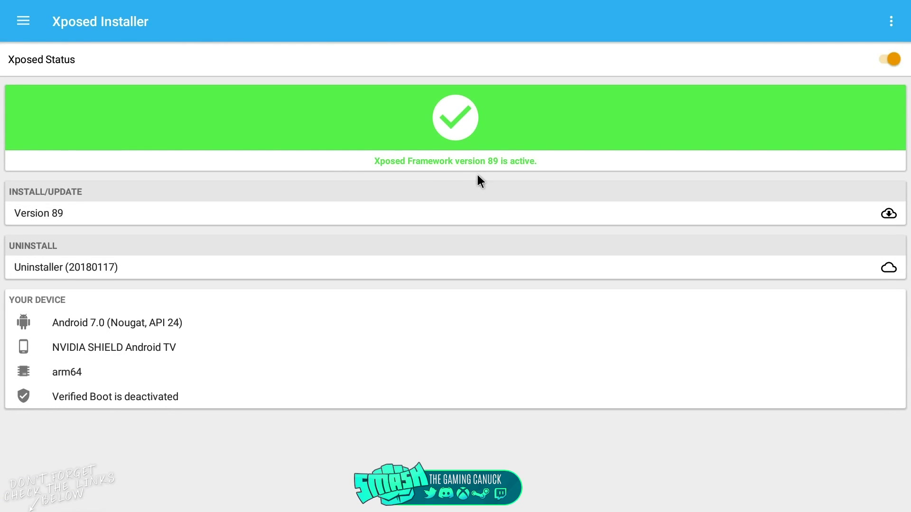
click(25, 19)
click(77, 51)
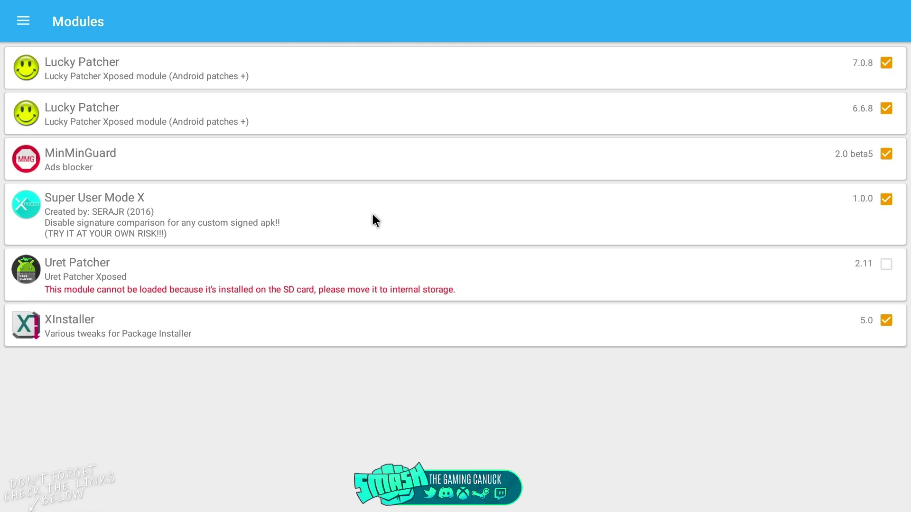
click(304, 209)
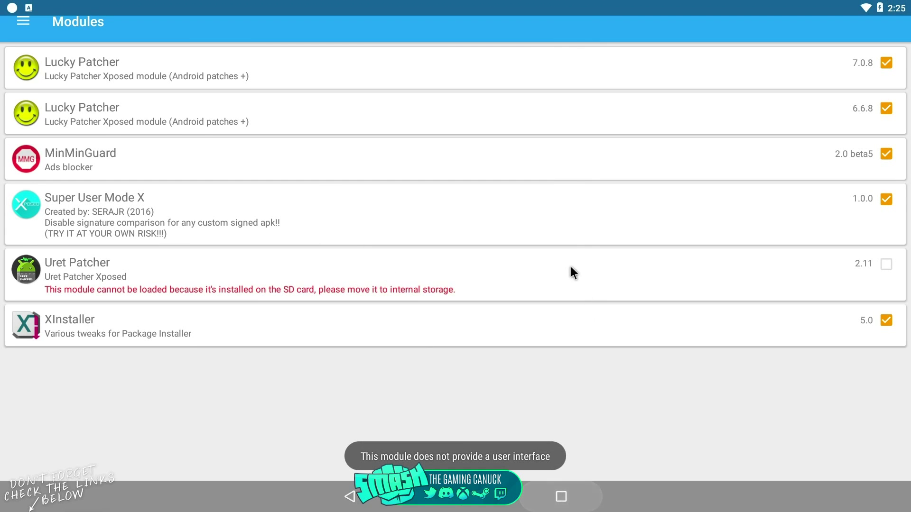
key(alt+Tab)
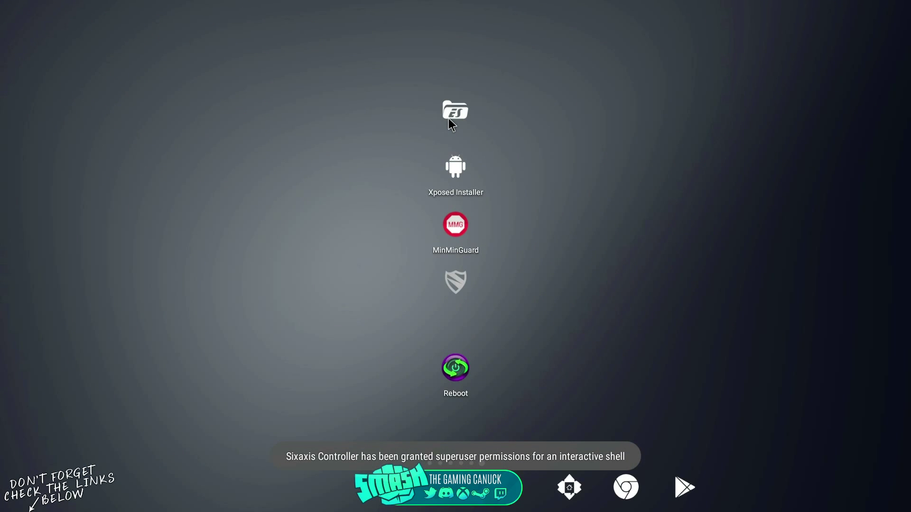
click(448, 119)
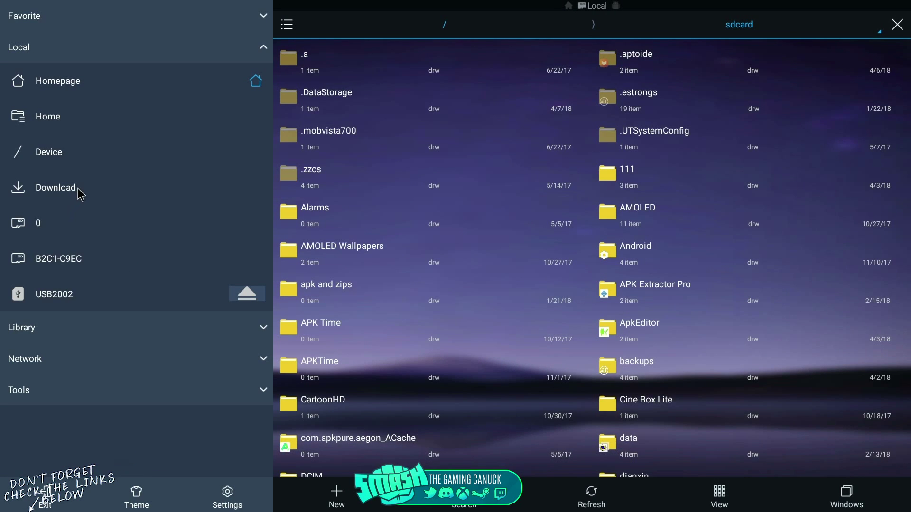
- Install the Mod Lite Terrarium TV apk from Download through Package installer, then dismiss the success message
click(56, 188)
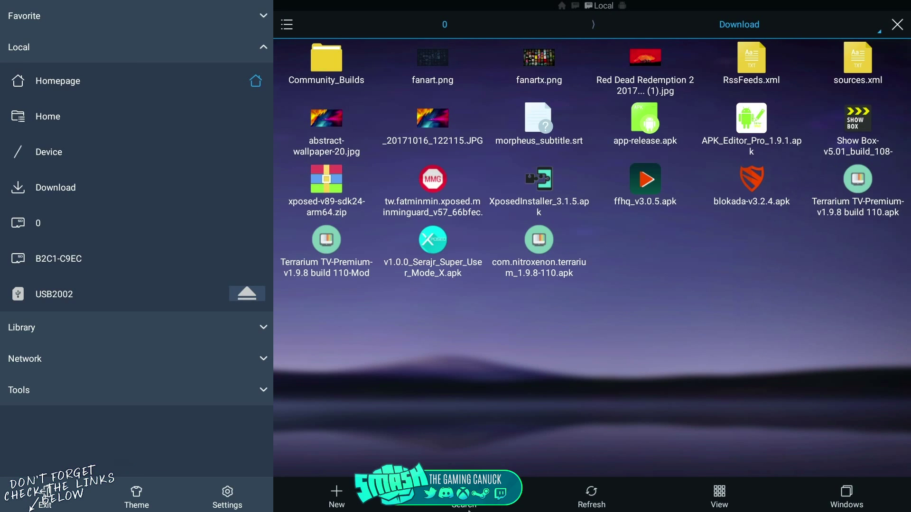
click(339, 266)
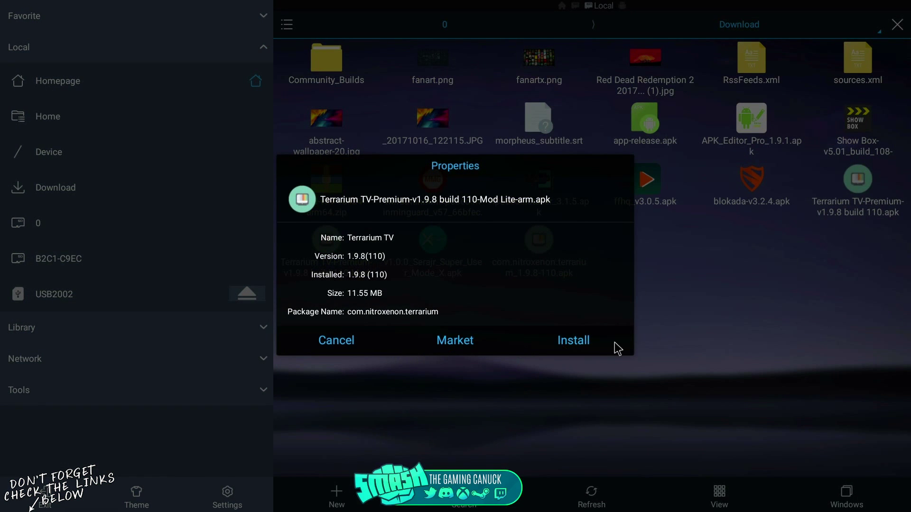
click(593, 347)
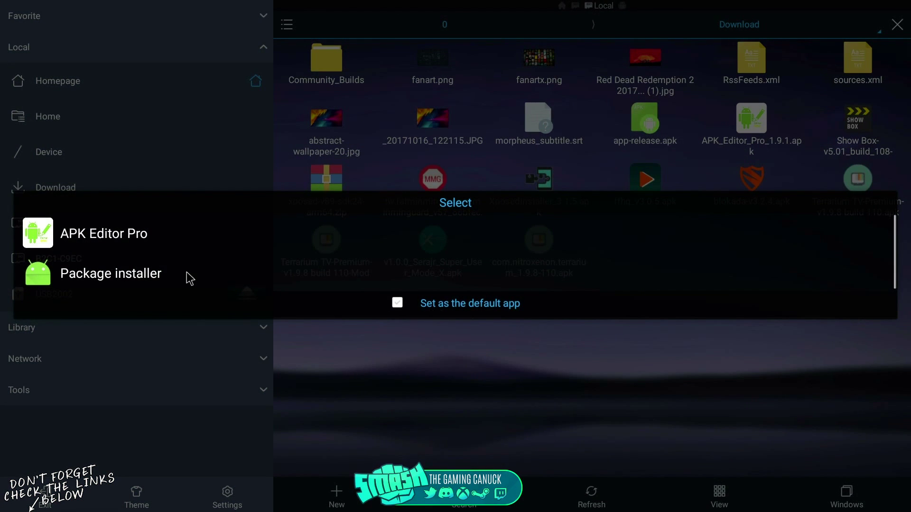
click(189, 275)
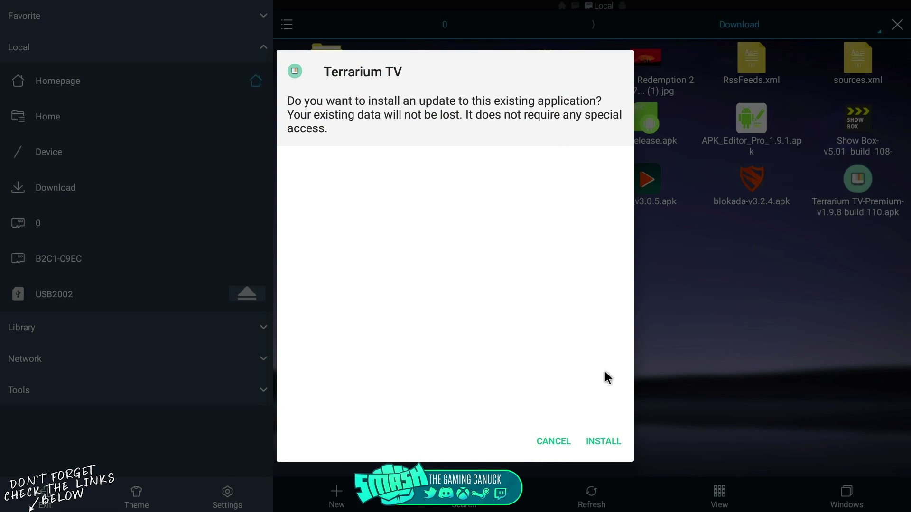
click(604, 442)
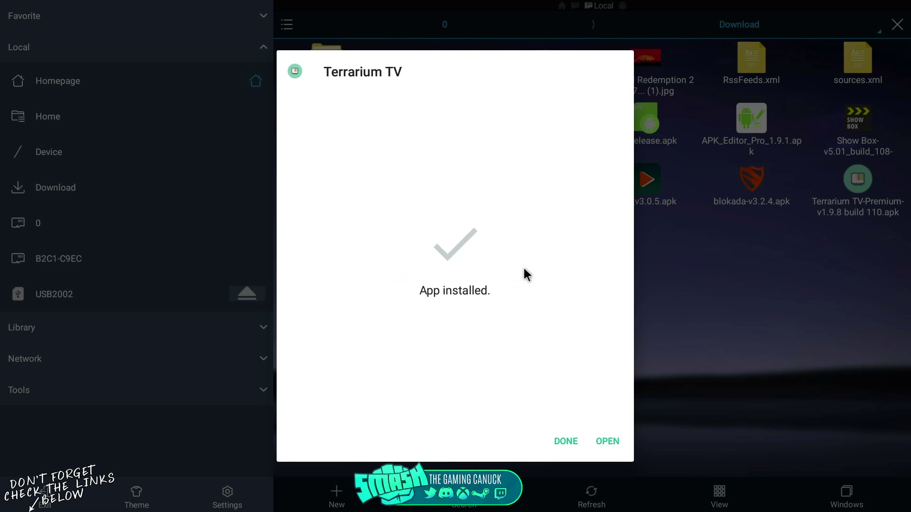
click(558, 442)
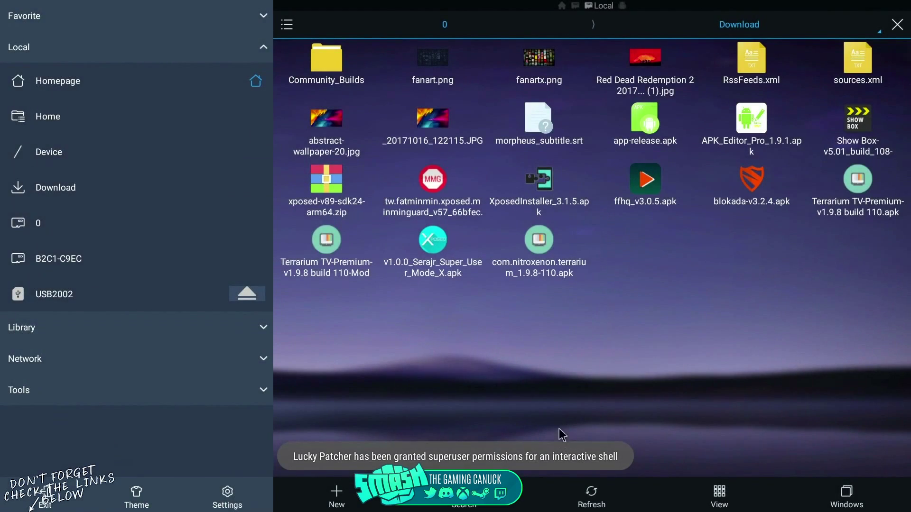
- Install com.nitroxenon.terrarium_1.9.8-110.apk through Package installer and close the completion message
click(549, 256)
click(572, 346)
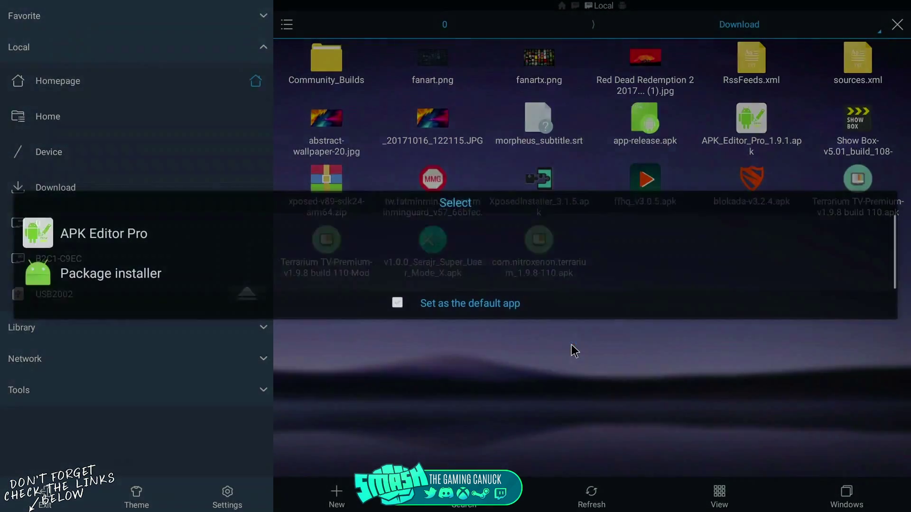
click(191, 273)
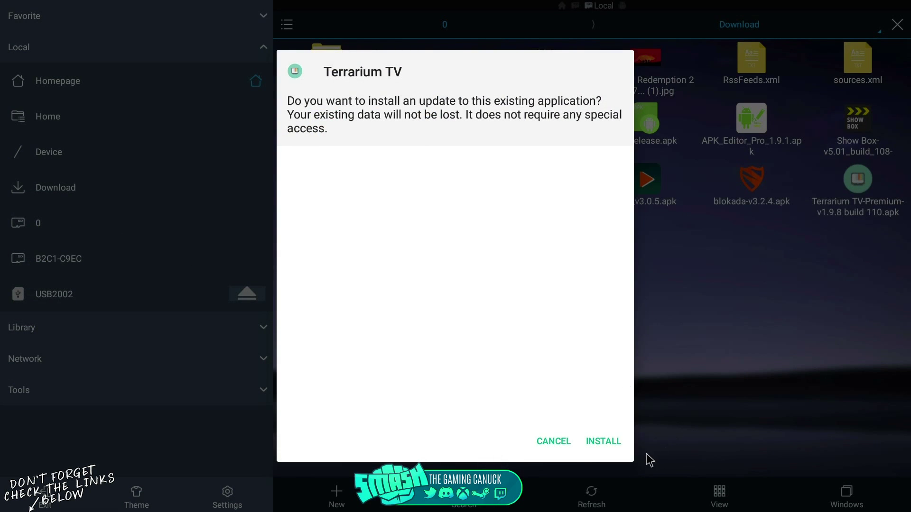
click(617, 441)
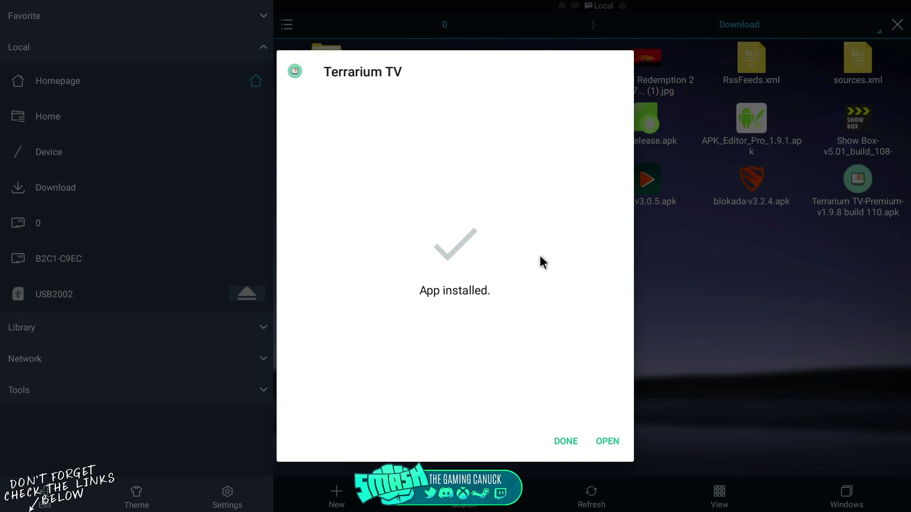
click(568, 442)
- Switch the Download folder to Medium Detail view showing sizes and dates, then open recent apps
key(Menu)
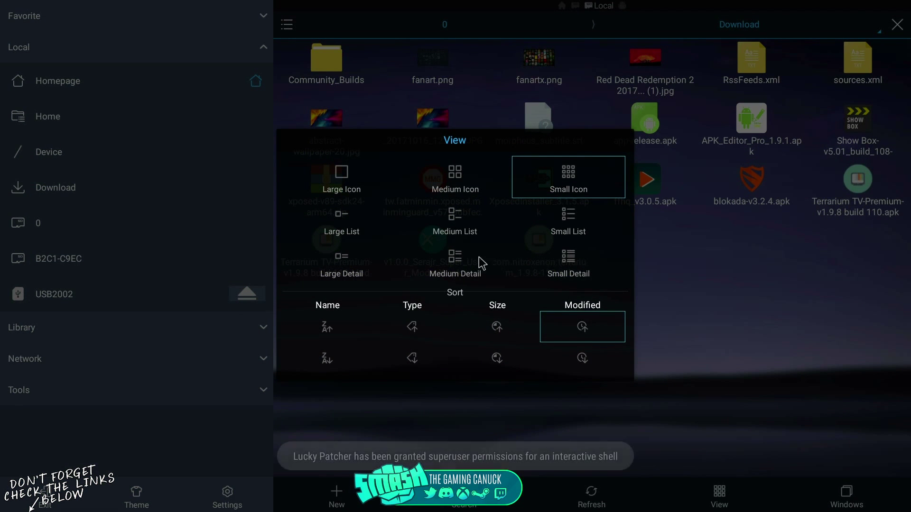
click(462, 273)
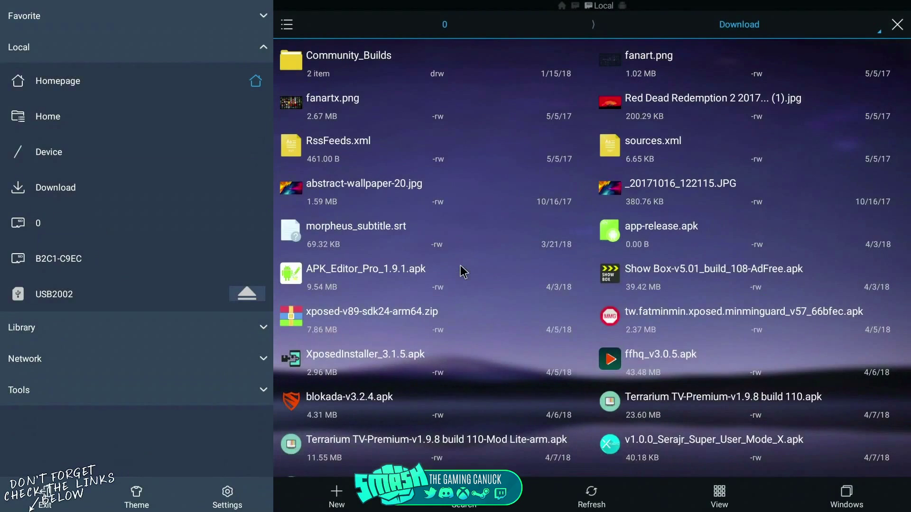
scroll(602, 360, down, 1)
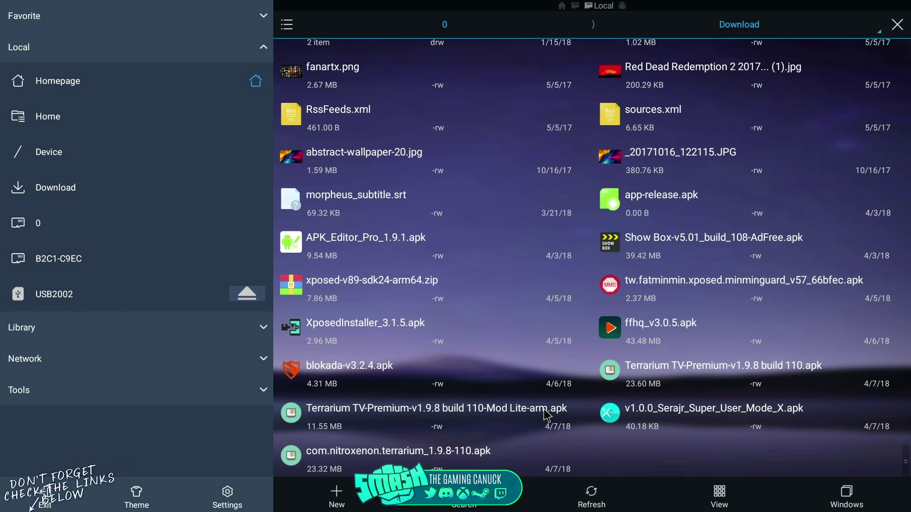
scroll(498, 332, up, 1)
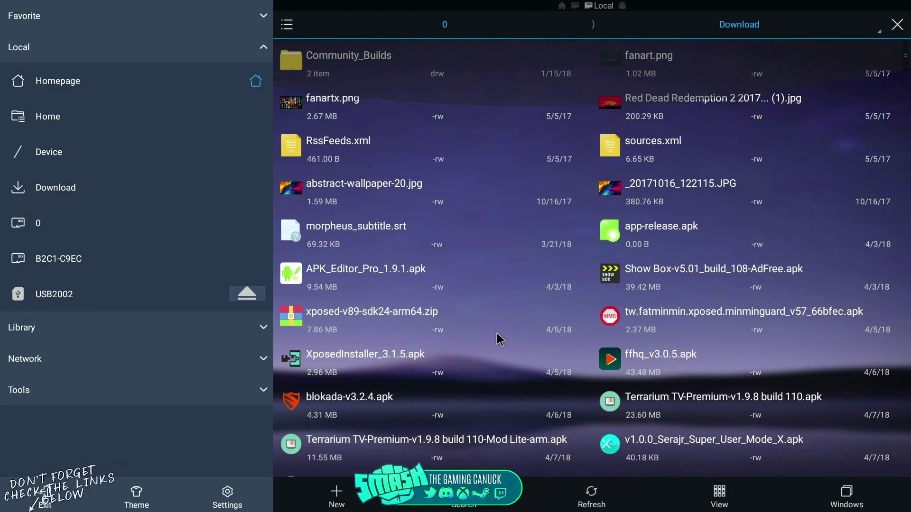
scroll(524, 332, down, 1)
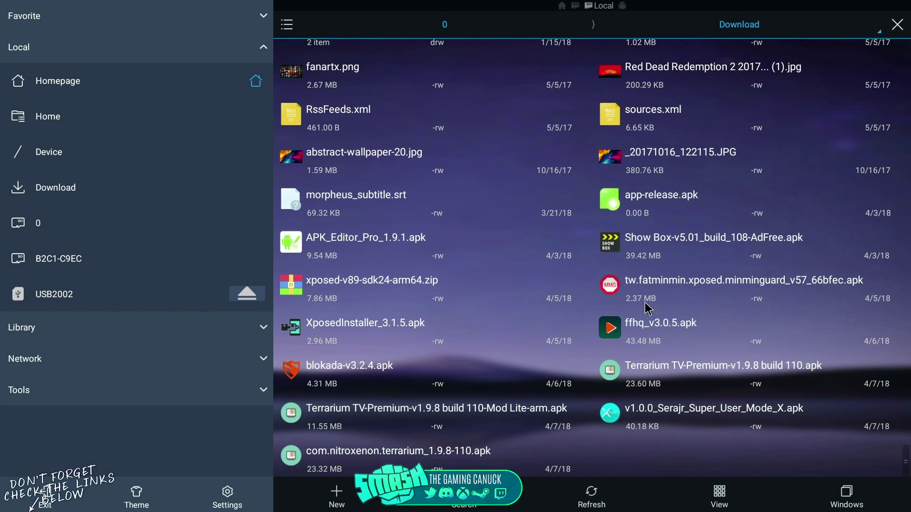
scroll(676, 341, up, 1)
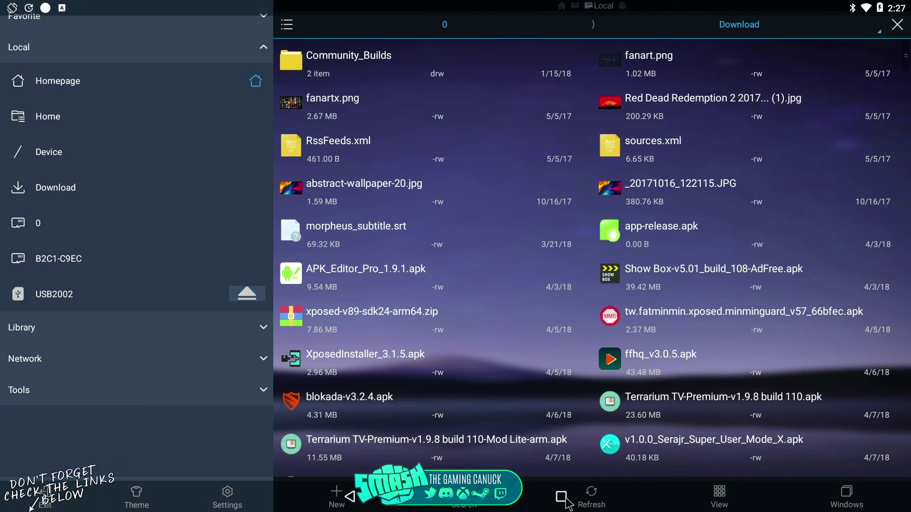
click(566, 501)
- Dismiss the recent apps overview to return to the launcher home screen page
click(705, 215)
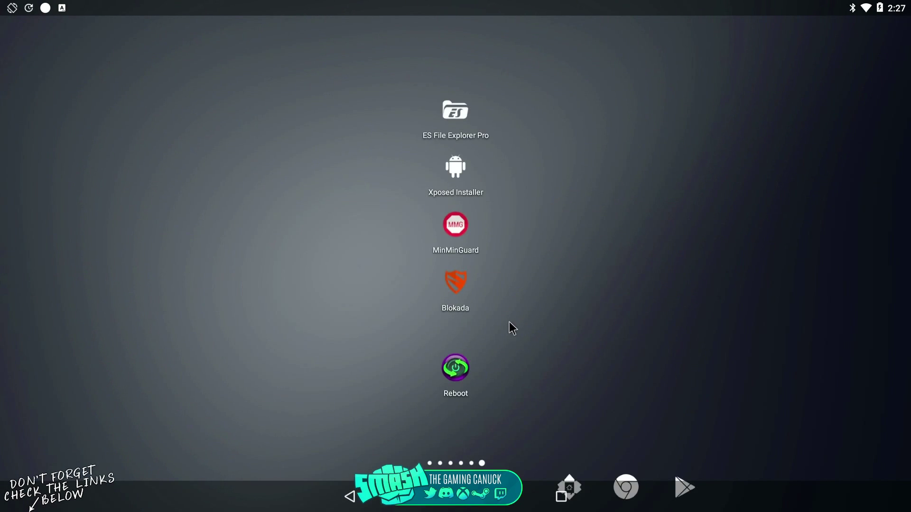